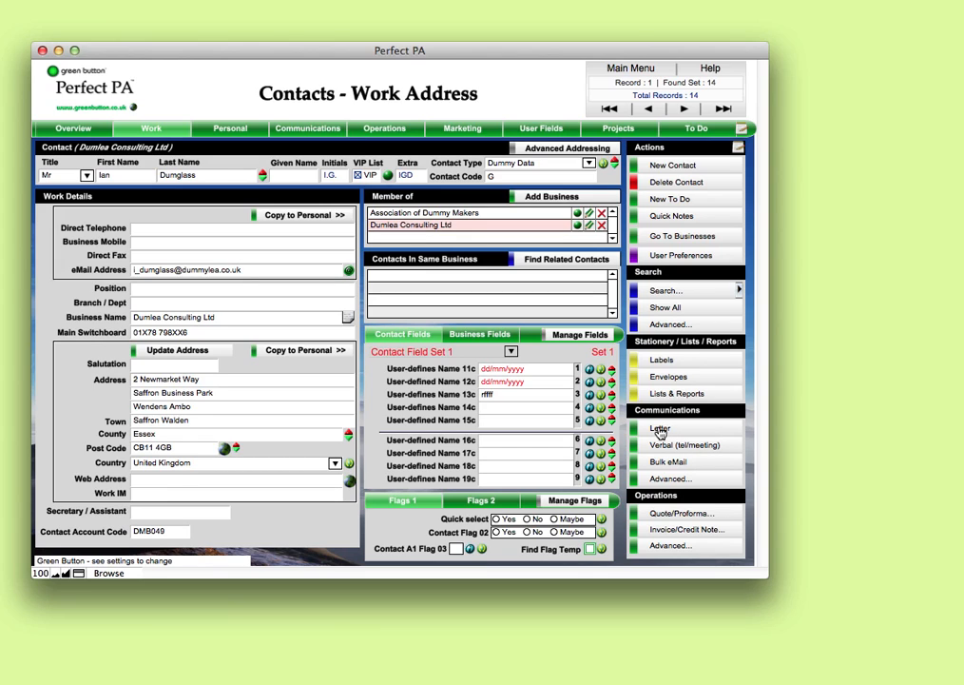
Create a new letter to the open contact and write a line of placeholder text below the recipient's address.
click(660, 433)
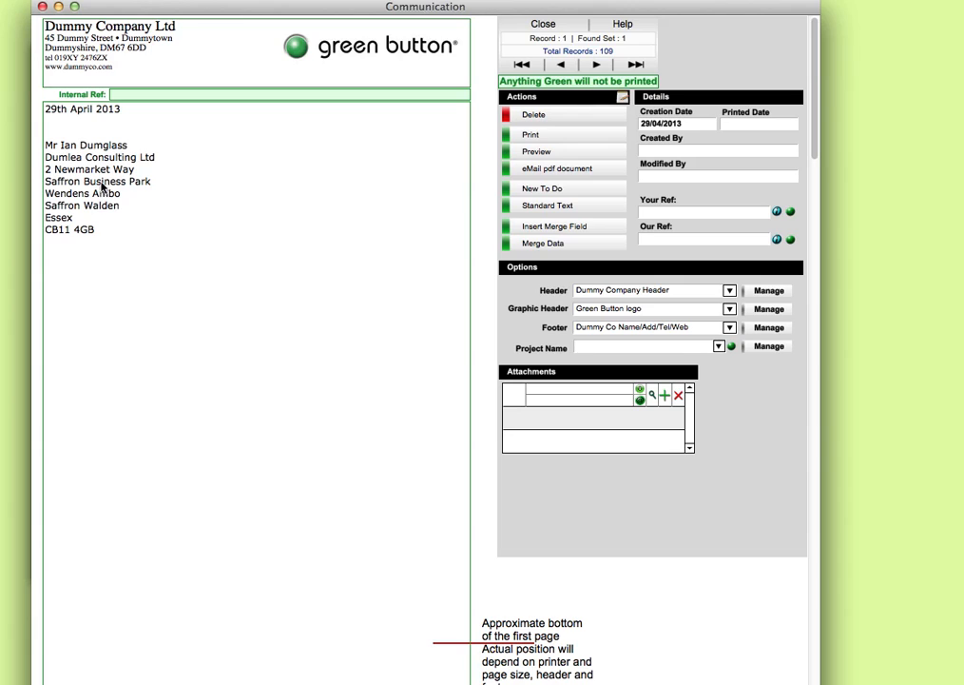
click(48, 149)
drag(48, 149, 130, 232)
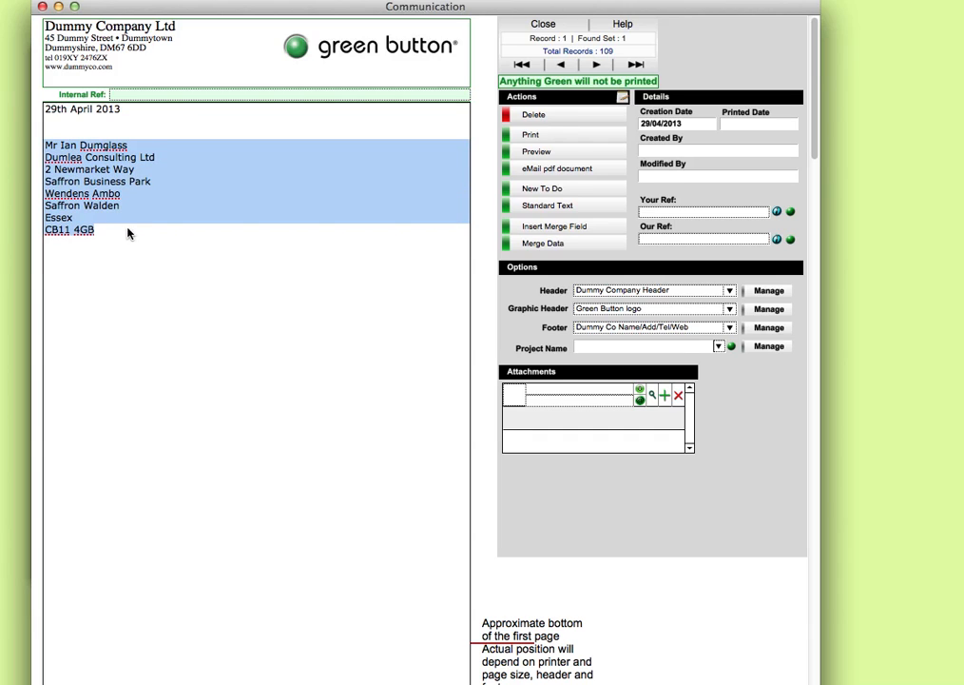
click(101, 275)
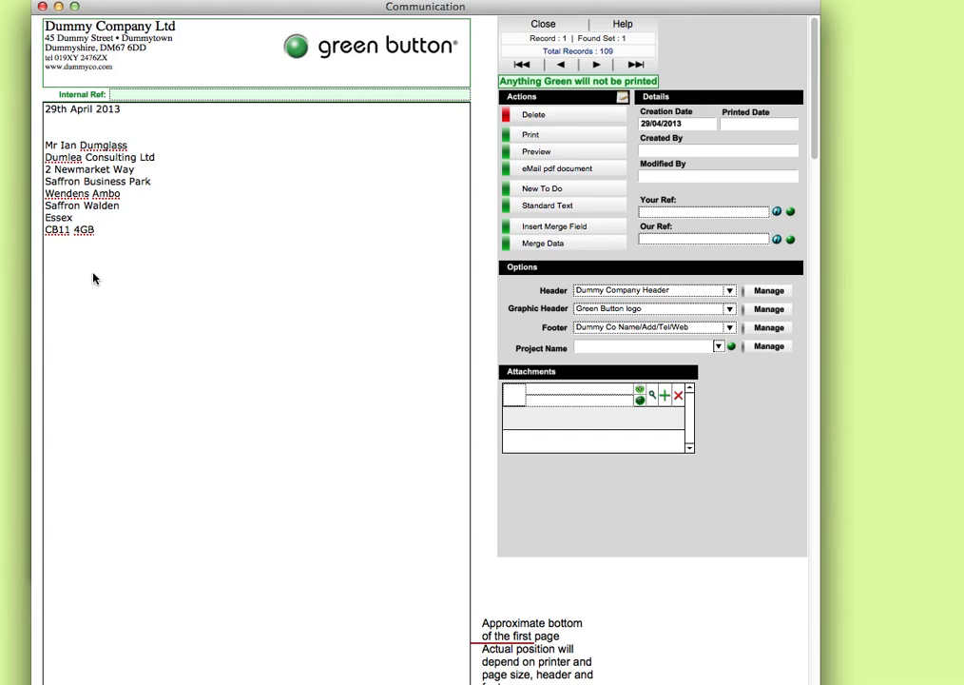
text(ygfdgfdkgfkufkgufgufkugfkugf)
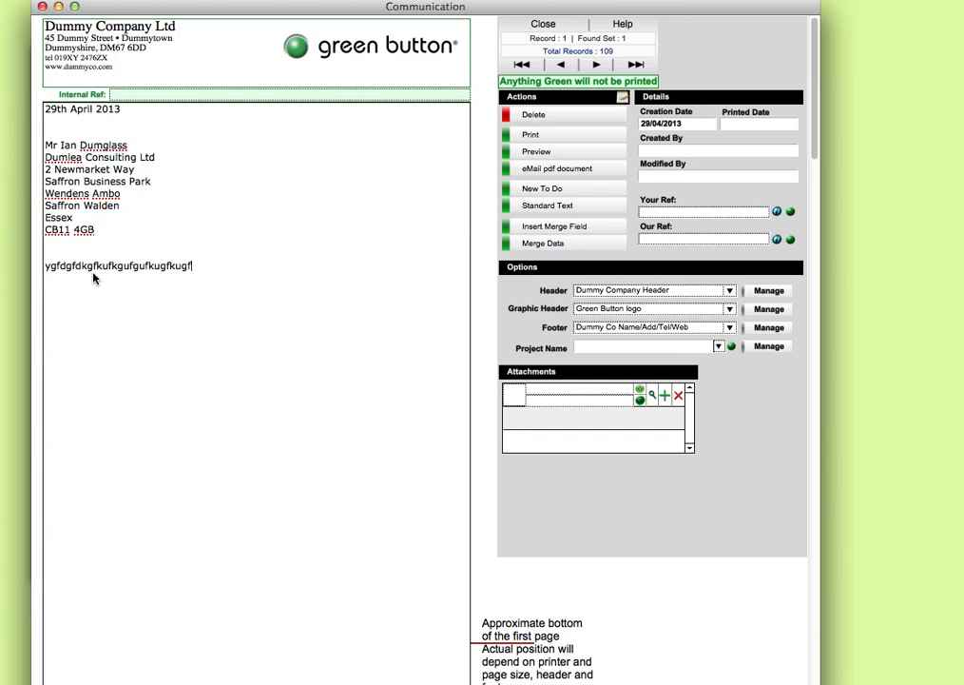
text(kufkufkufkutfkufkk)
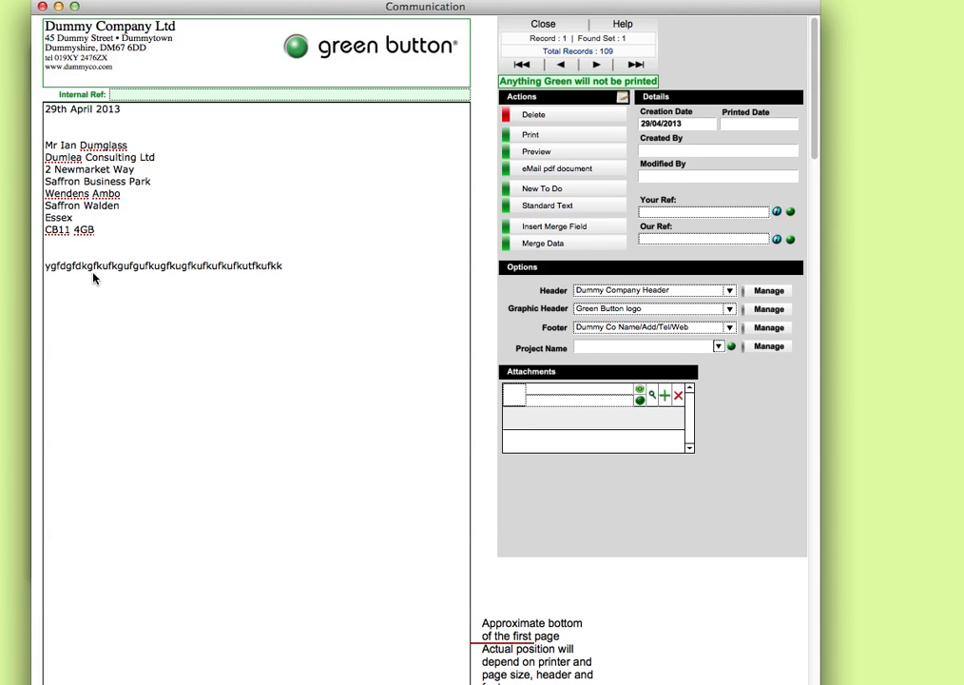
Insert the standard text "Green Button PPA: Dummy Data" on a new line below the placeholder text.
key(Return)
click(529, 210)
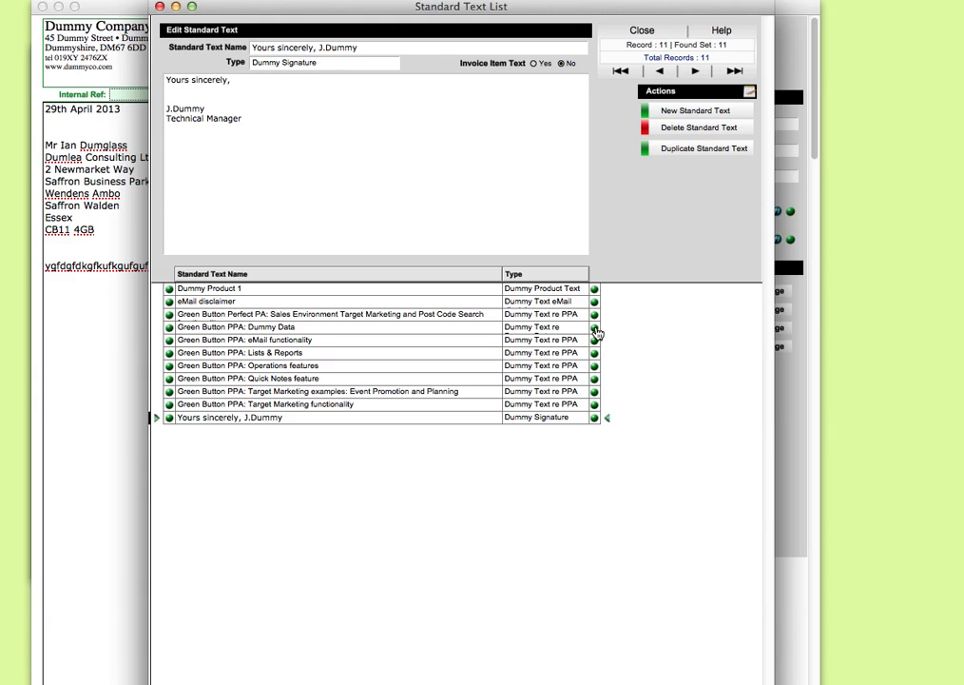
click(595, 337)
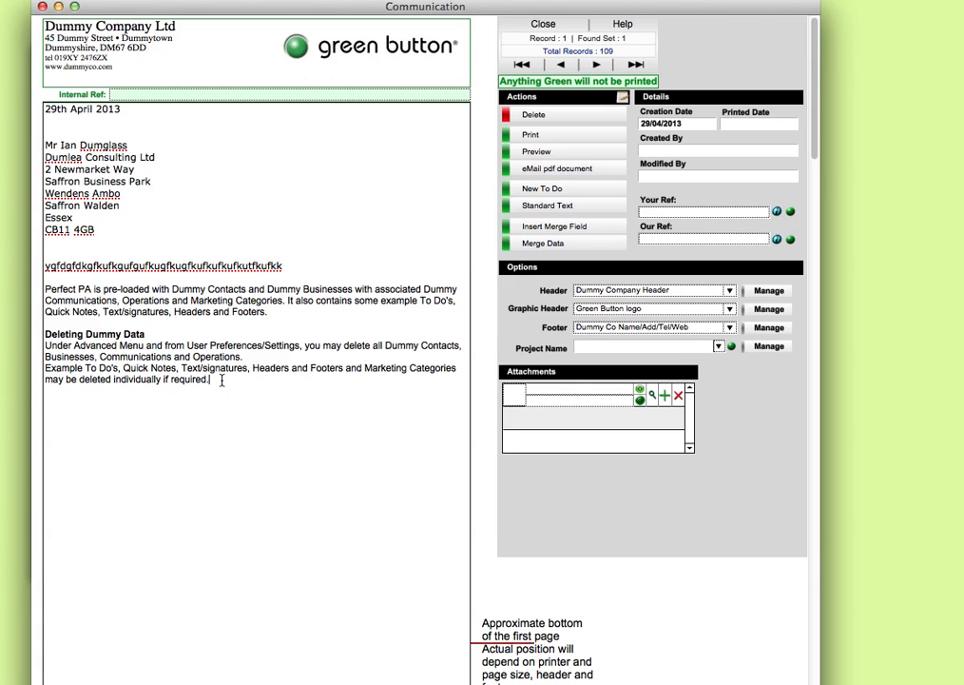
Insert the [Country] merge field two lines below the standard text and merge the contact's data into the letter.
key(Return)
key(Return)
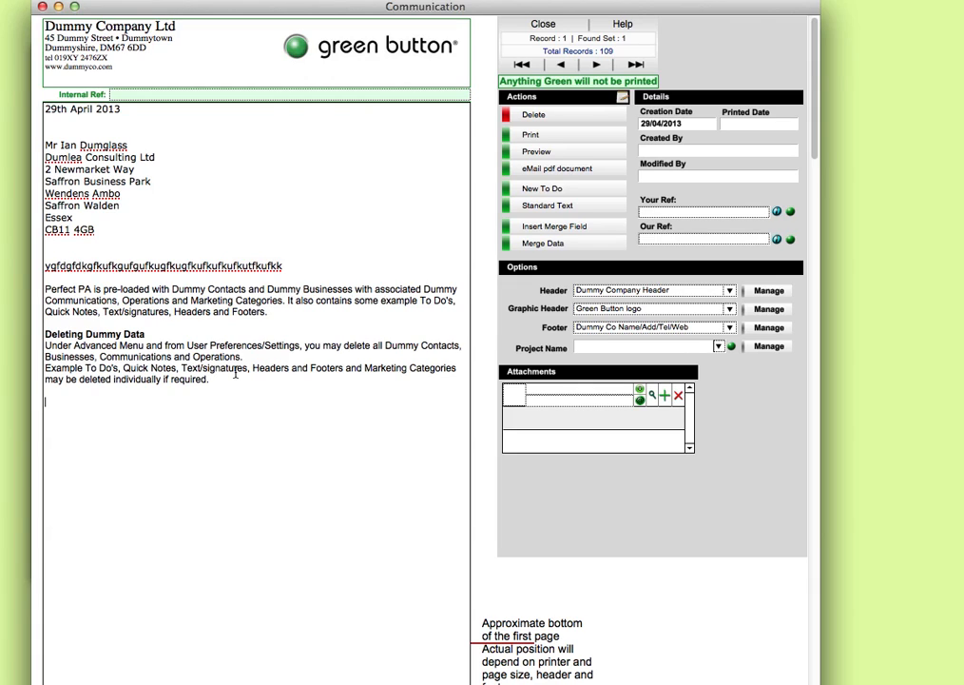
click(534, 230)
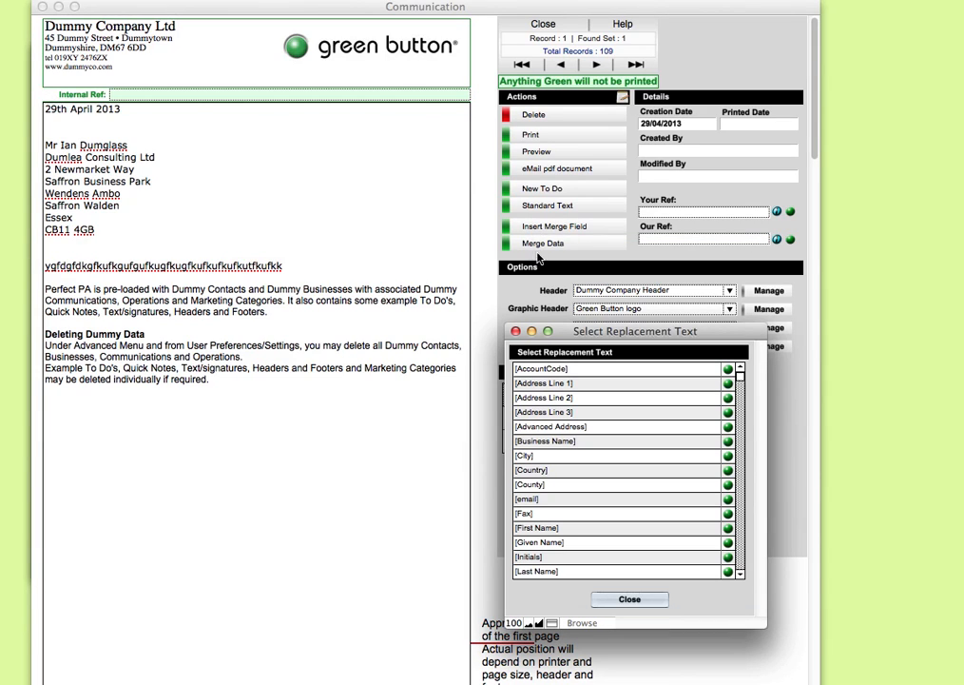
click(728, 473)
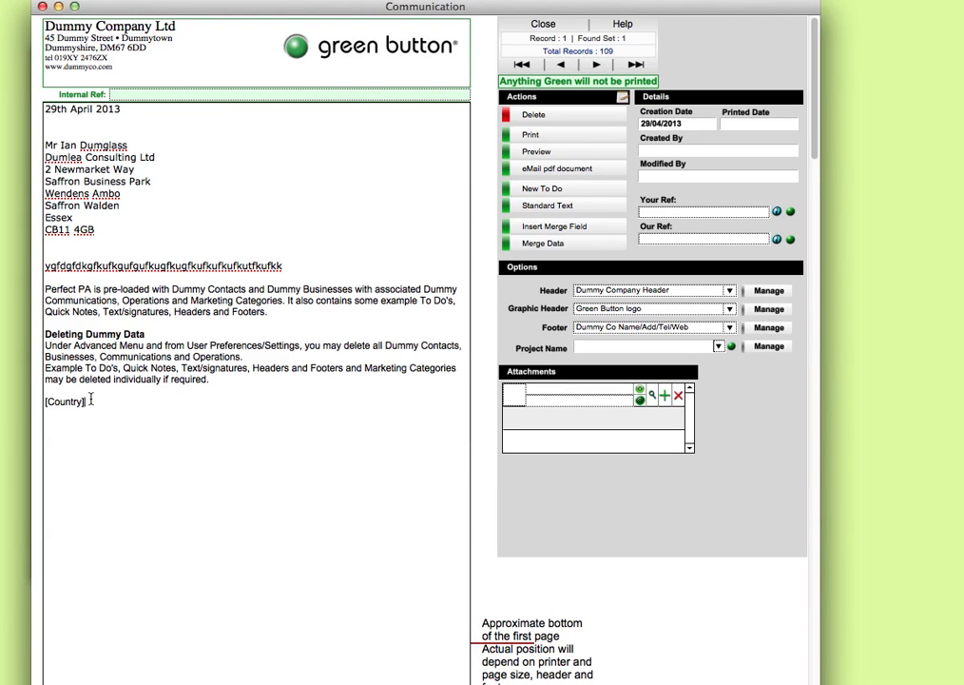
click(570, 246)
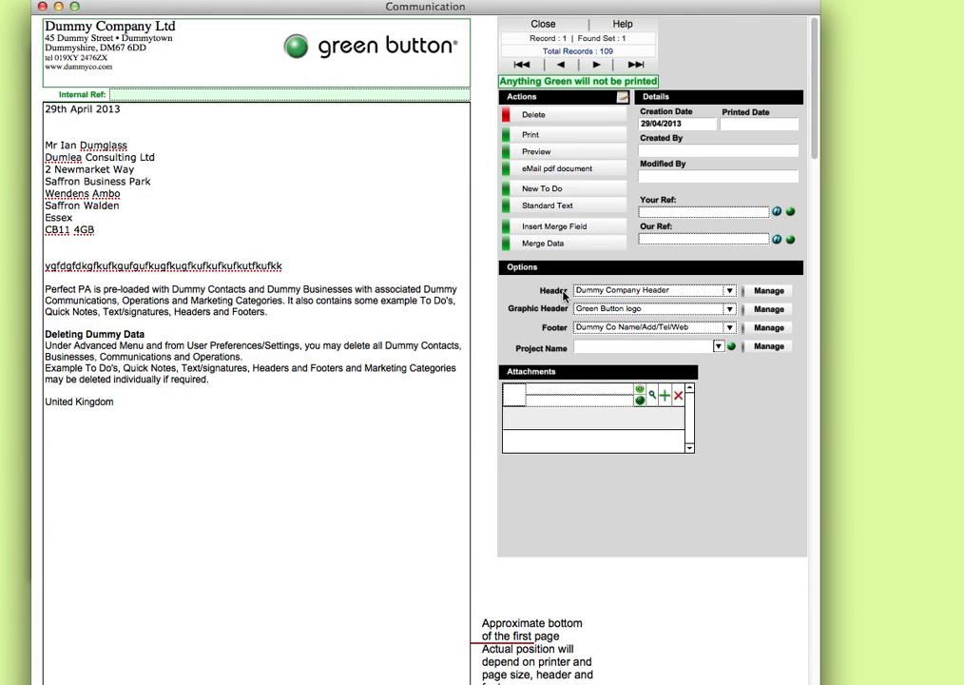
Set the letter's header to Dummy Personal Header No Tel and its graphic header to Blank.
click(729, 291)
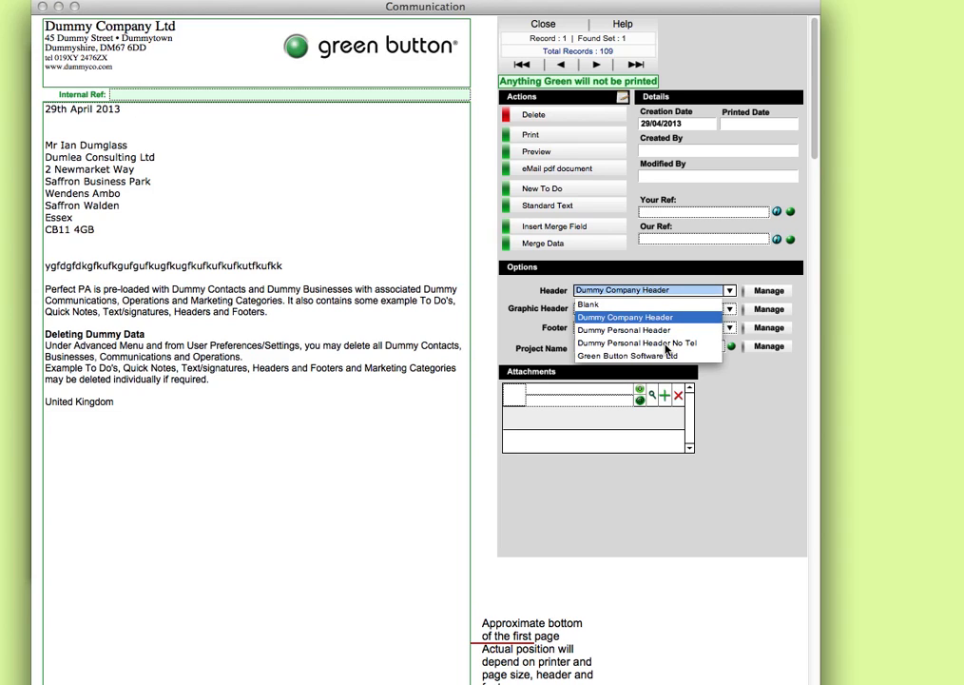
click(665, 344)
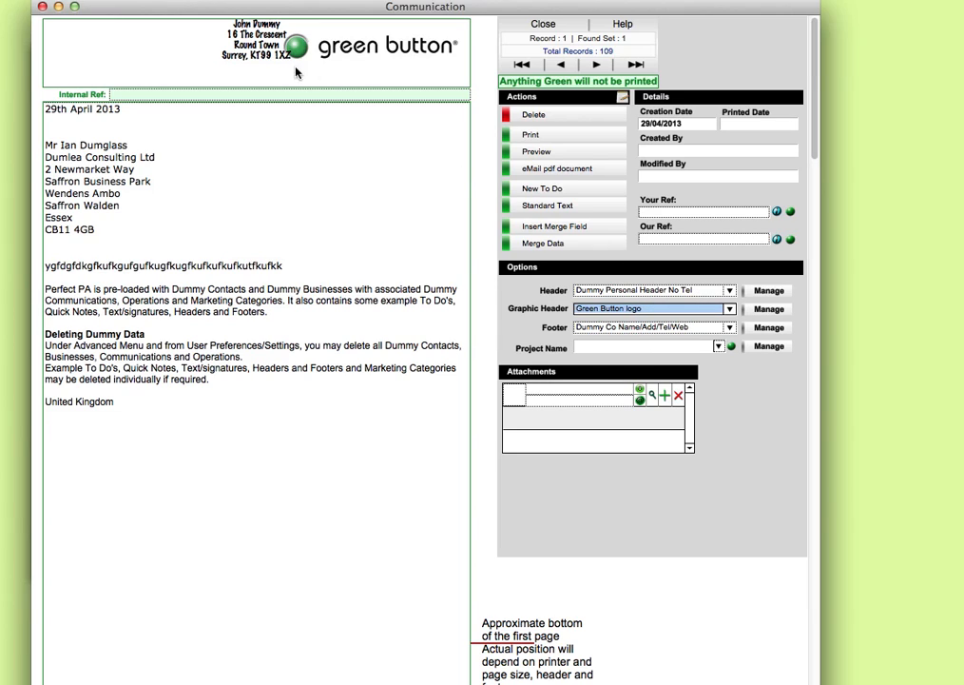
click(729, 309)
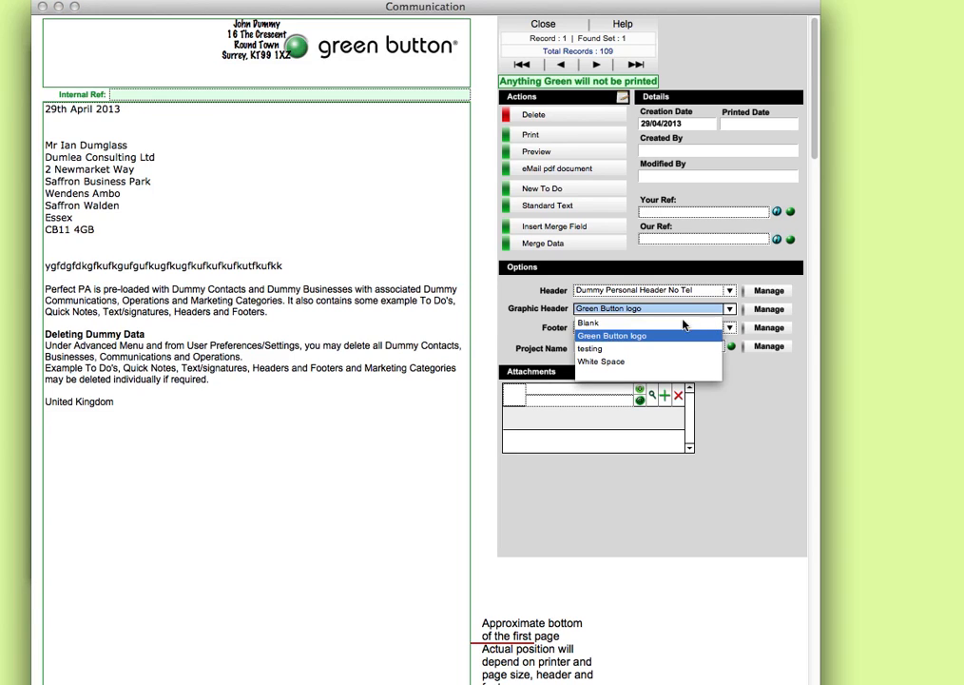
click(582, 324)
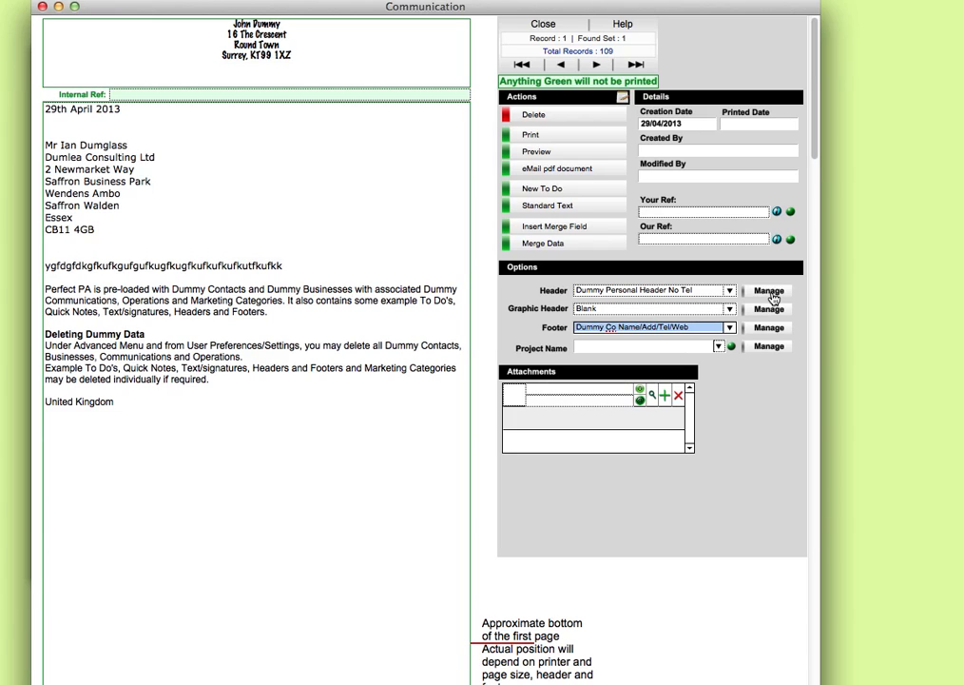
Assign the letter to Dummy Project 1 and enter "chasing payment for invoice number123" as the internal reference.
click(719, 348)
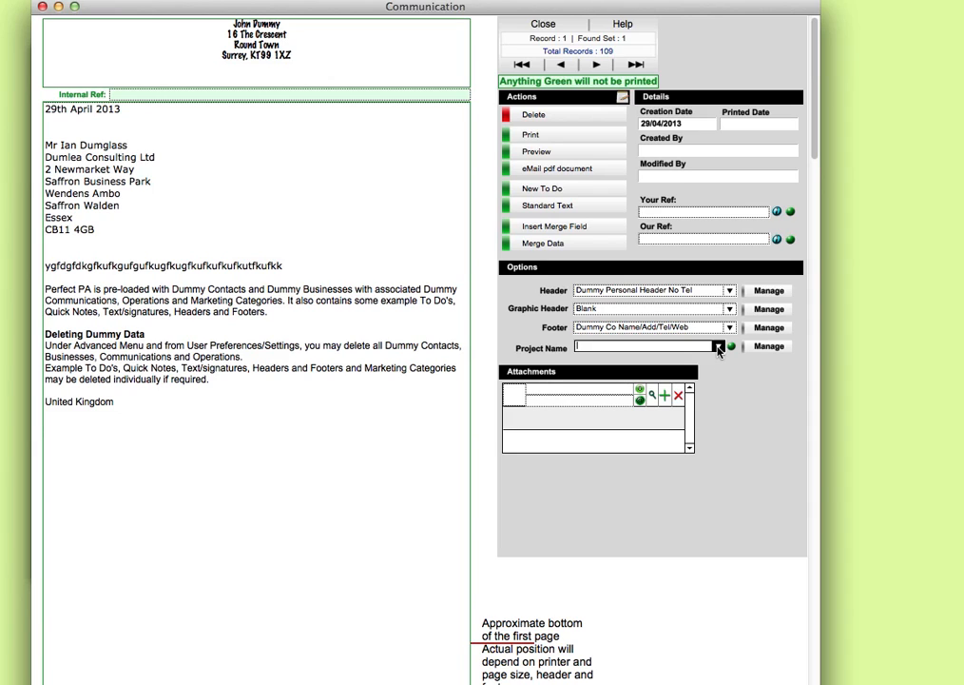
click(613, 360)
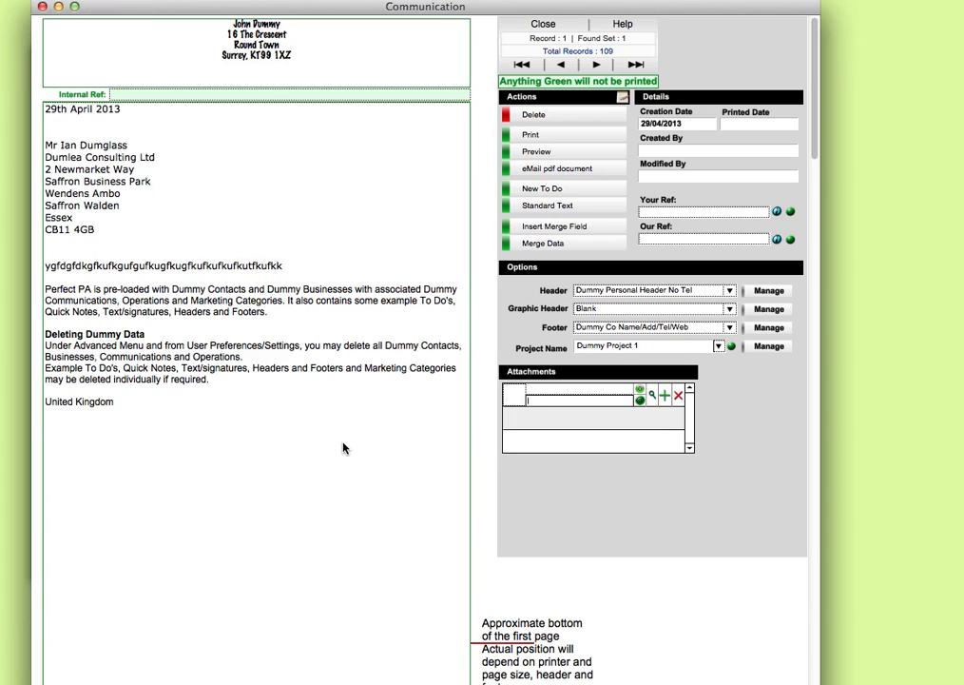
click(180, 95)
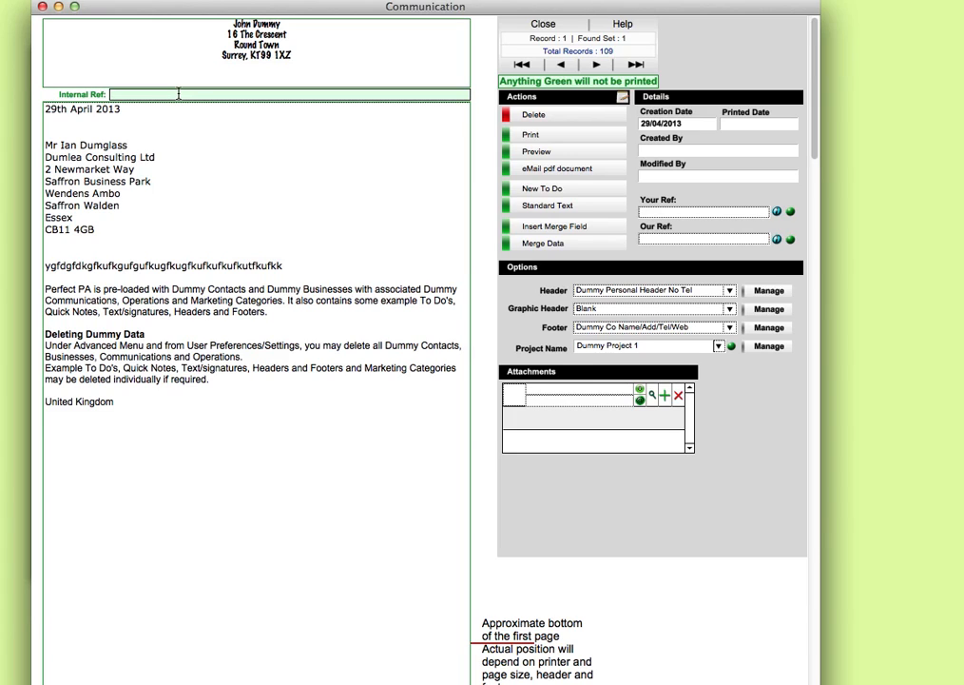
text(chasing payment for l)
text(nvoice number123)
Set Your Ref to "ref number 4567" and Our Ref to "ref 7865", and insert both references at the end of the letter body.
click(401, 146)
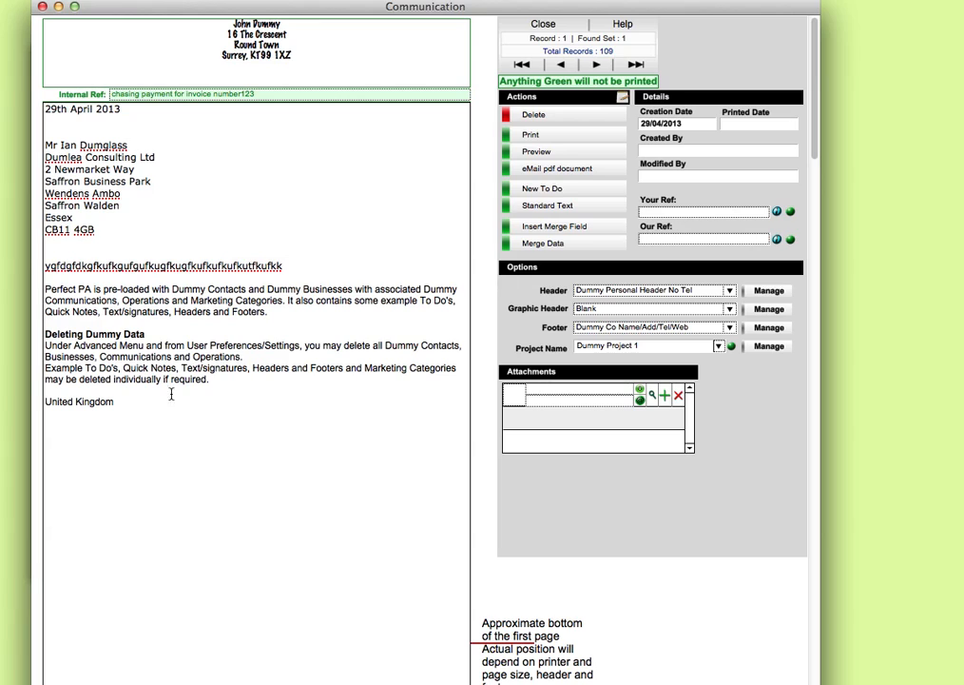
key(Return)
key(Return)
click(689, 212)
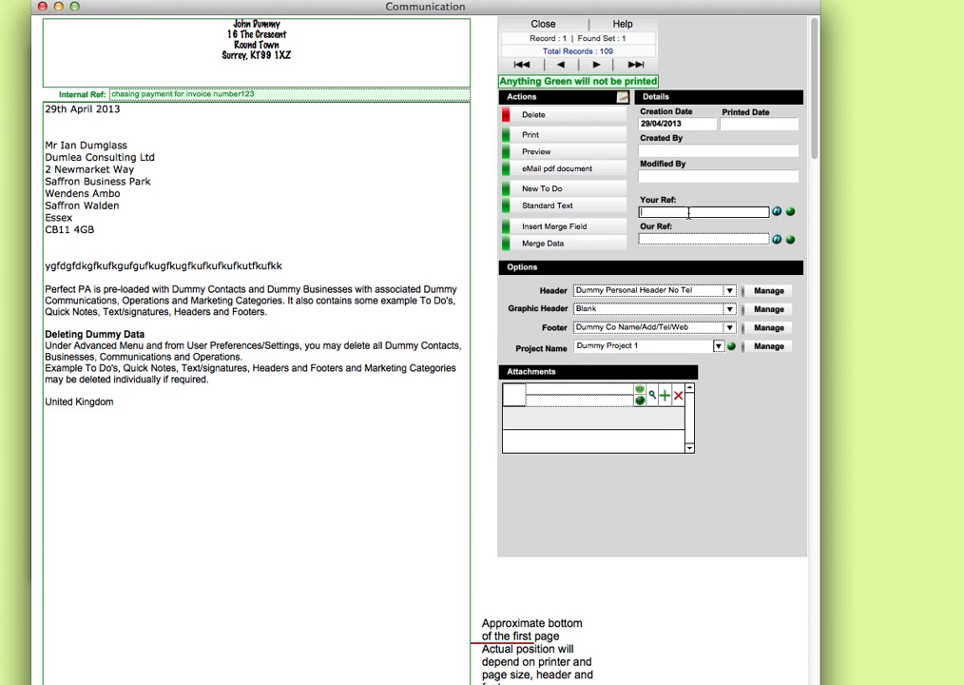
text(rel)
text( number)
text( 4567)
click(666, 239)
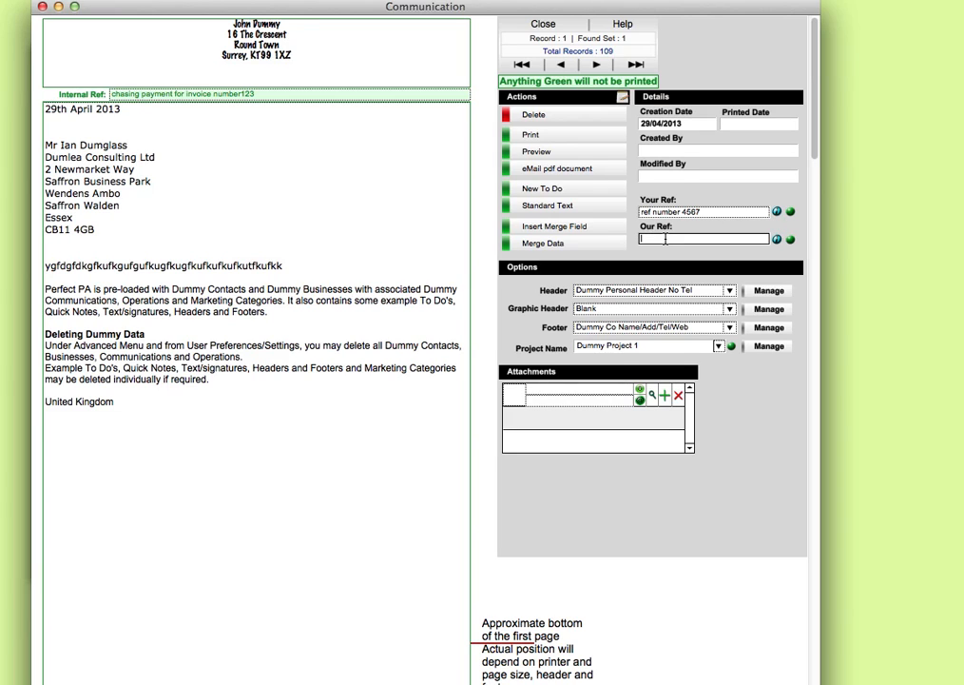
text(ref 7865)
click(790, 213)
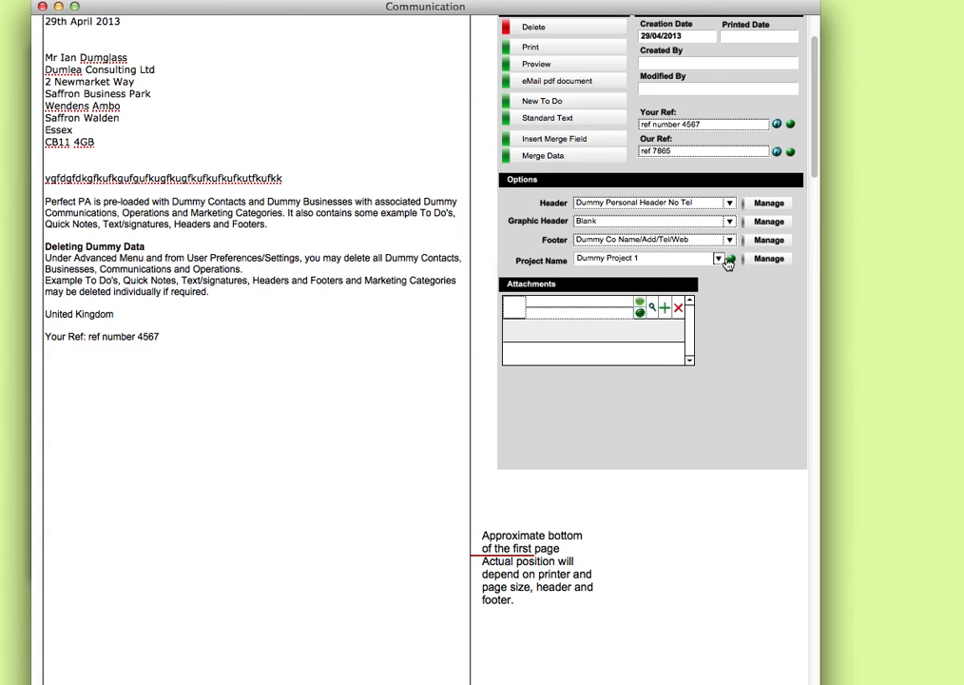
click(790, 152)
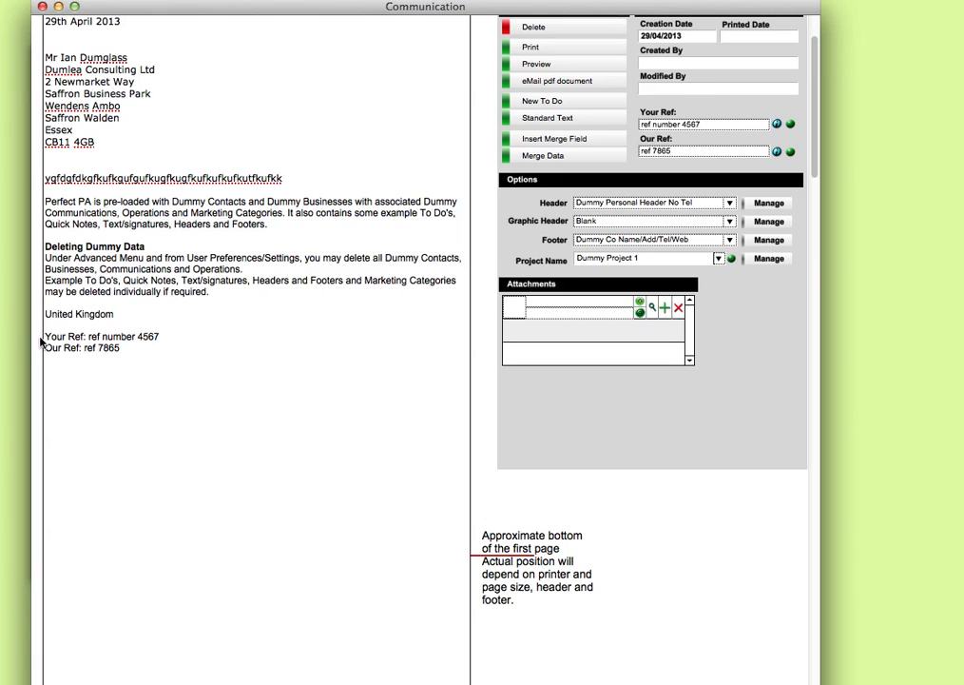
Move the two reference lines from the end of the letter to just below the recipient's address.
drag(47, 333, 103, 352)
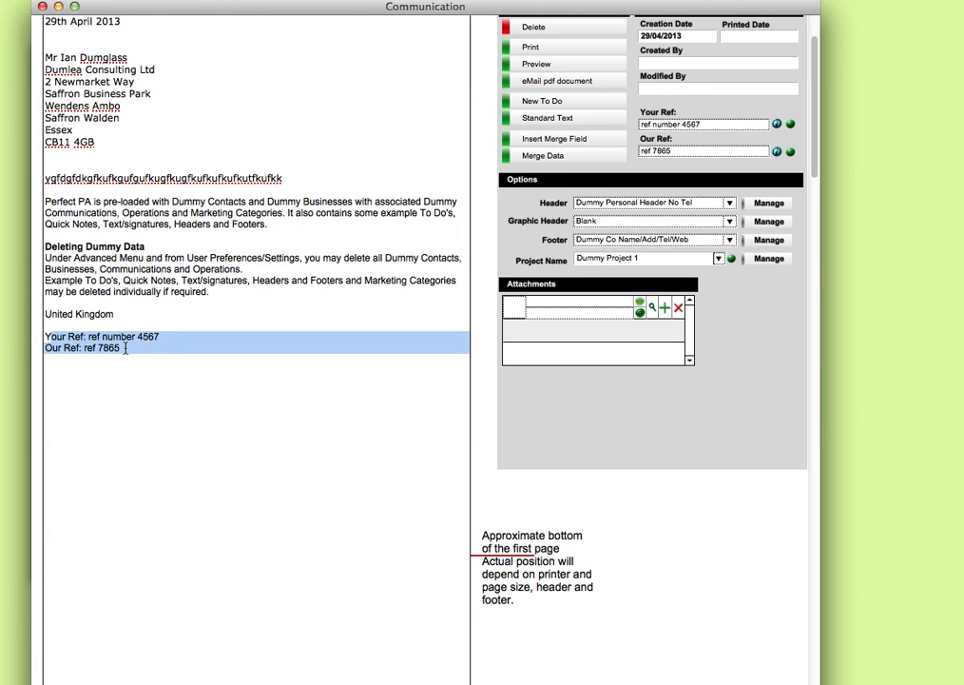
click(46, 337)
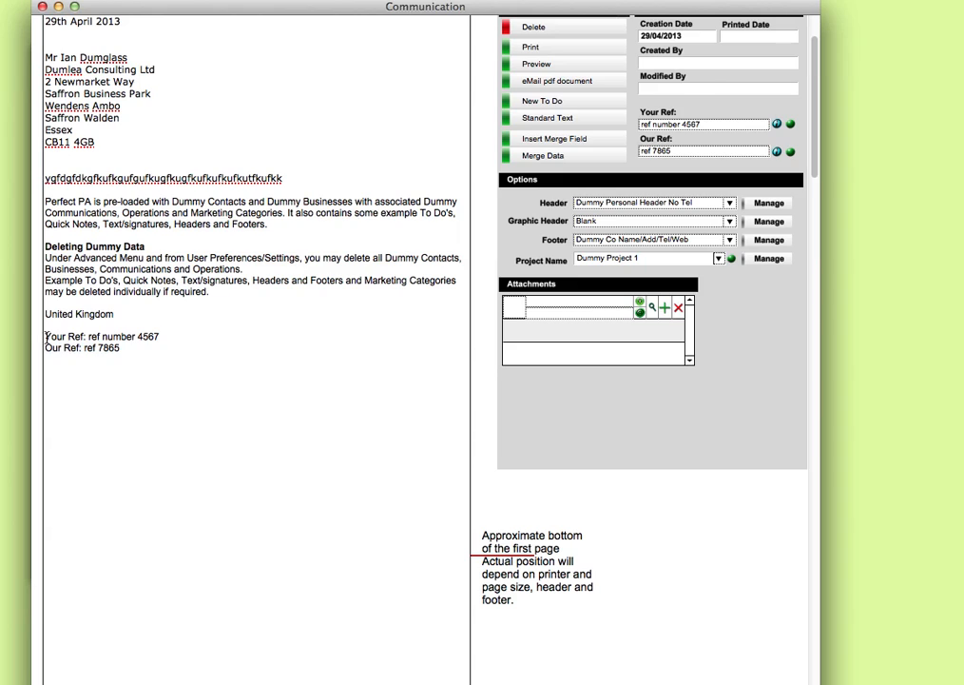
drag(46, 336, 134, 350)
key(super+c)
key(BackSpace)
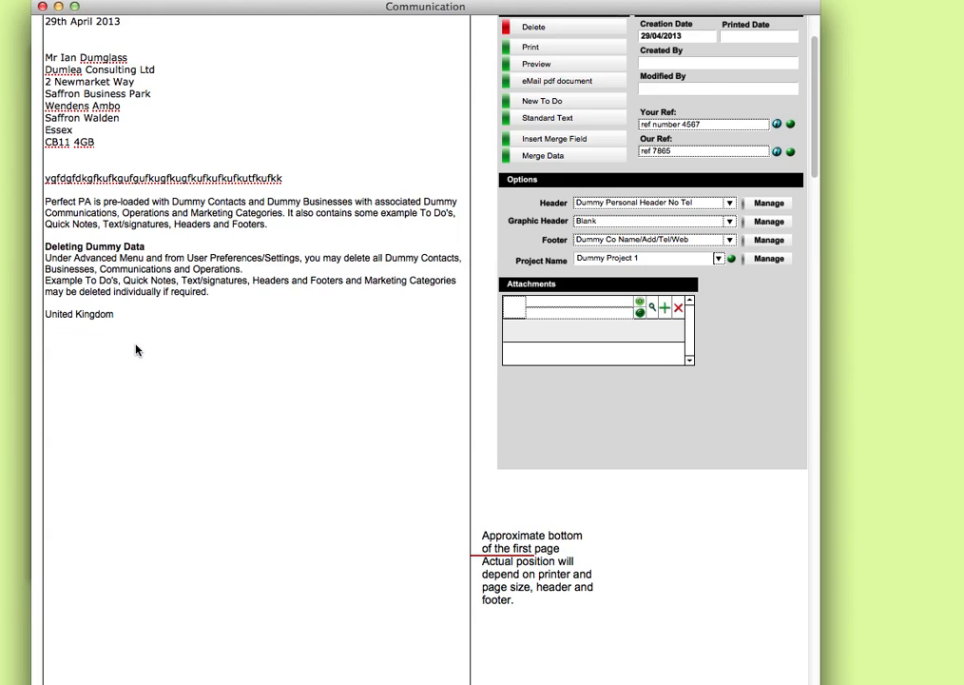
click(111, 152)
key(Return)
key(Return)
key(super+v)
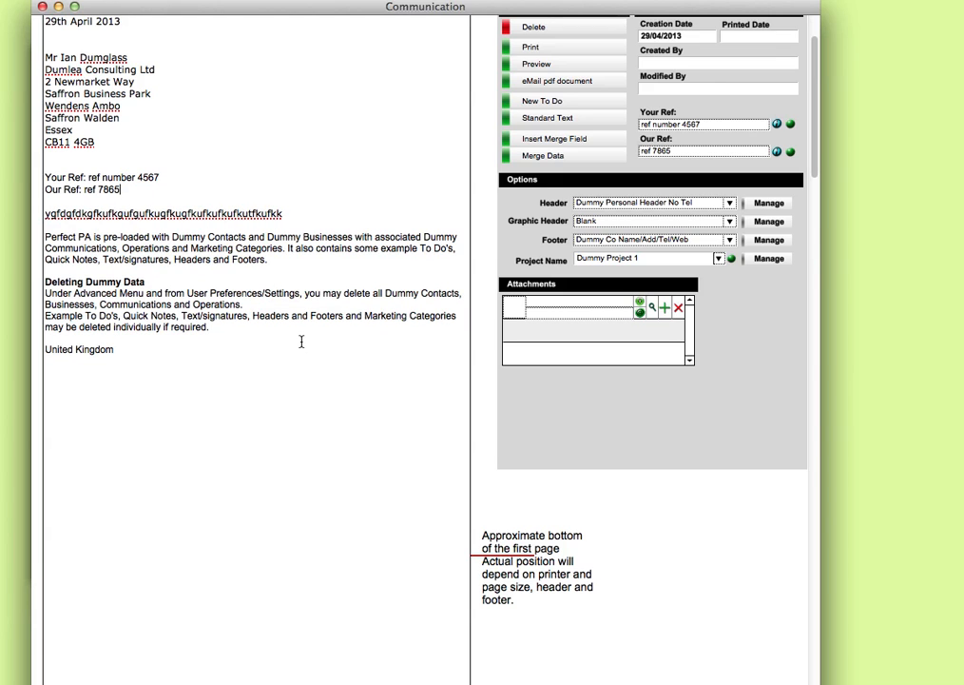
scroll(301, 351, down, 2)
scroll(312, 410, up, 4)
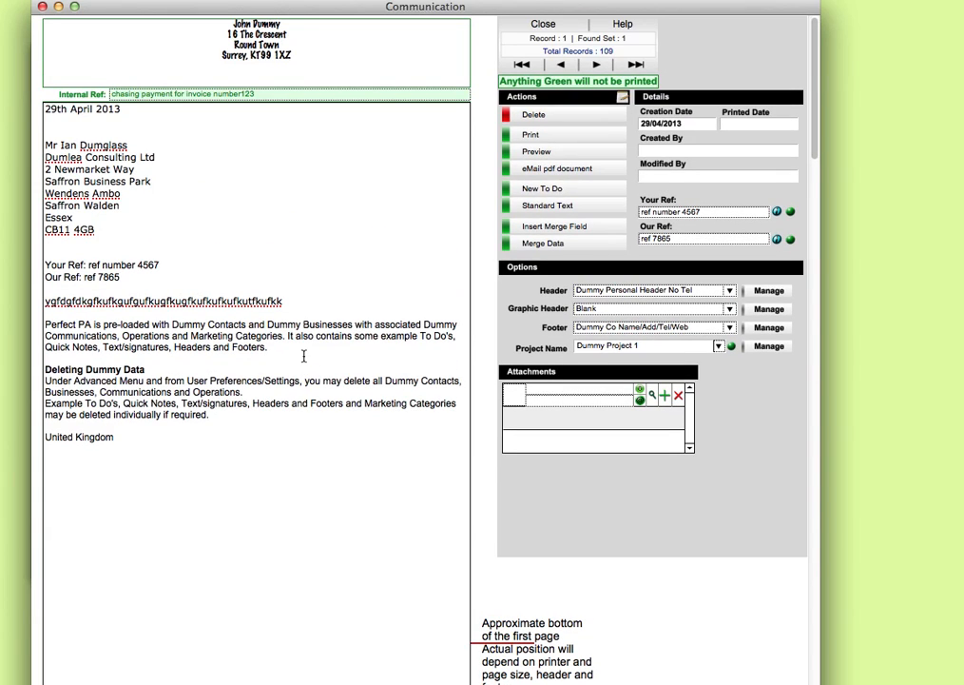
Close the letter and the leftover merge field list, and open the contact's communications history.
click(542, 25)
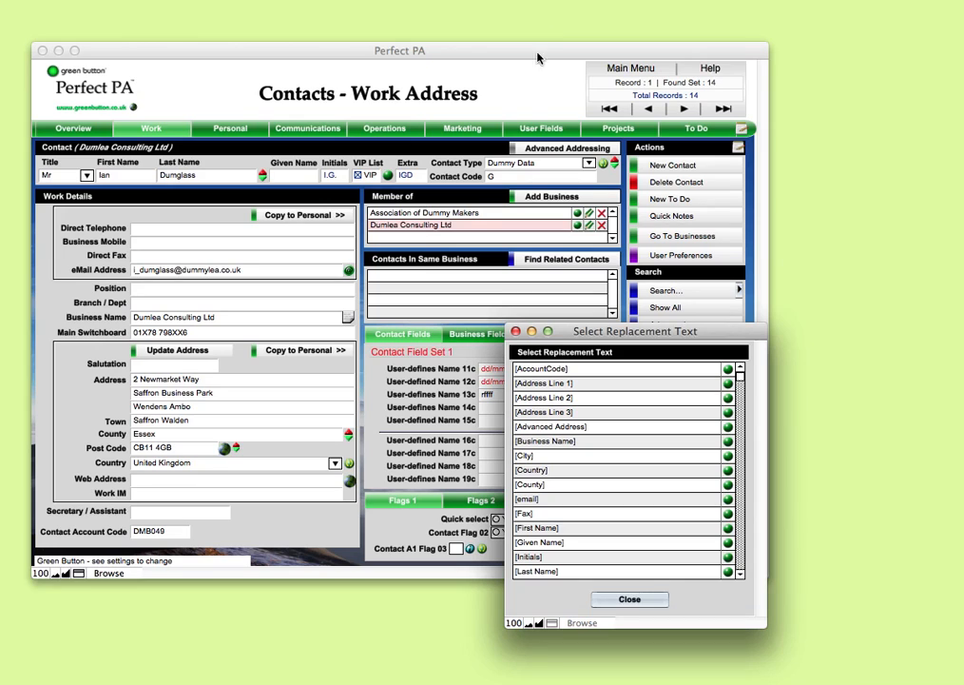
click(631, 600)
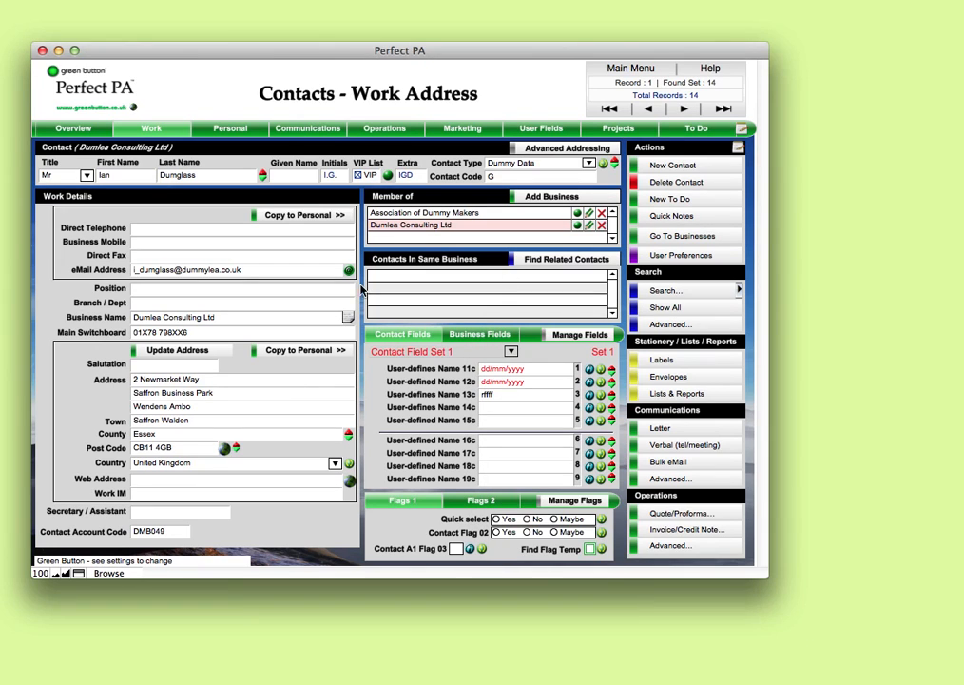
click(304, 134)
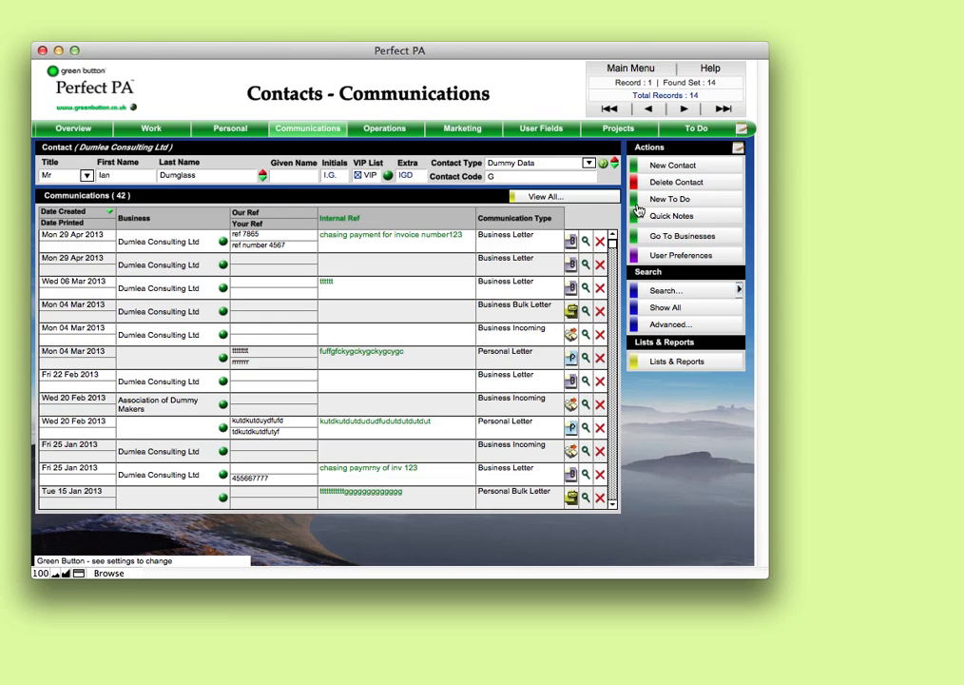
View all of the contact's communications, page forward through the records to examine the letters and calls, and close the viewer.
click(546, 197)
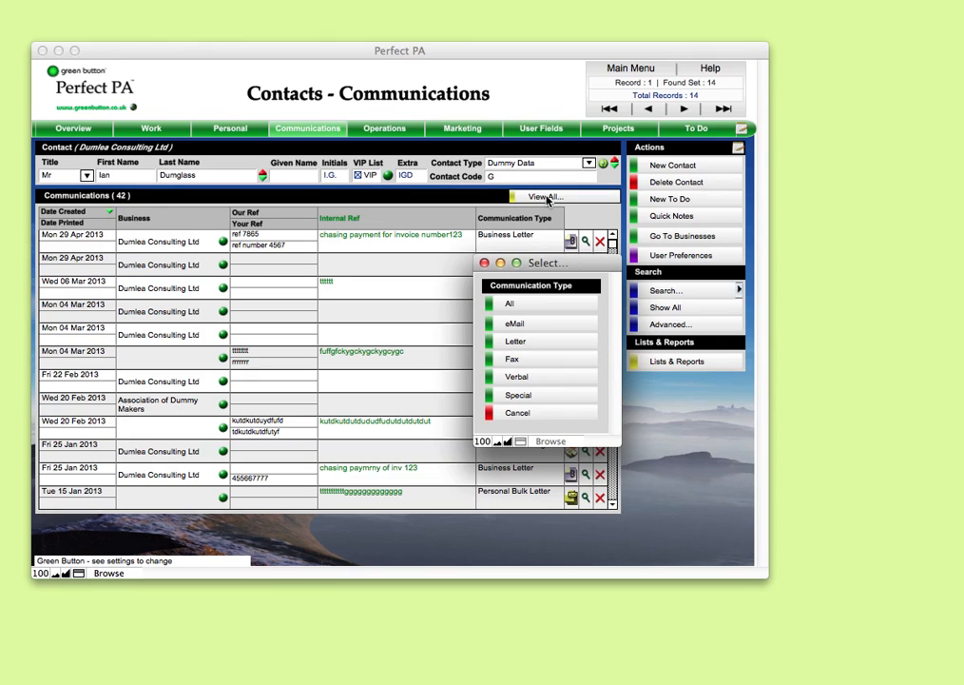
click(532, 307)
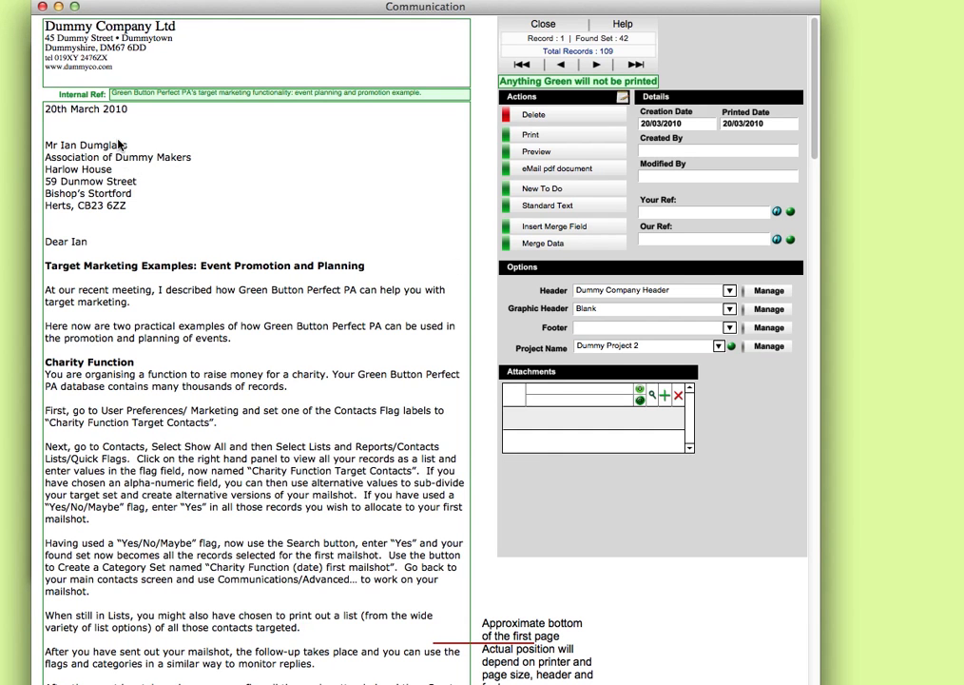
click(597, 64)
click(597, 65)
click(597, 64)
click(597, 65)
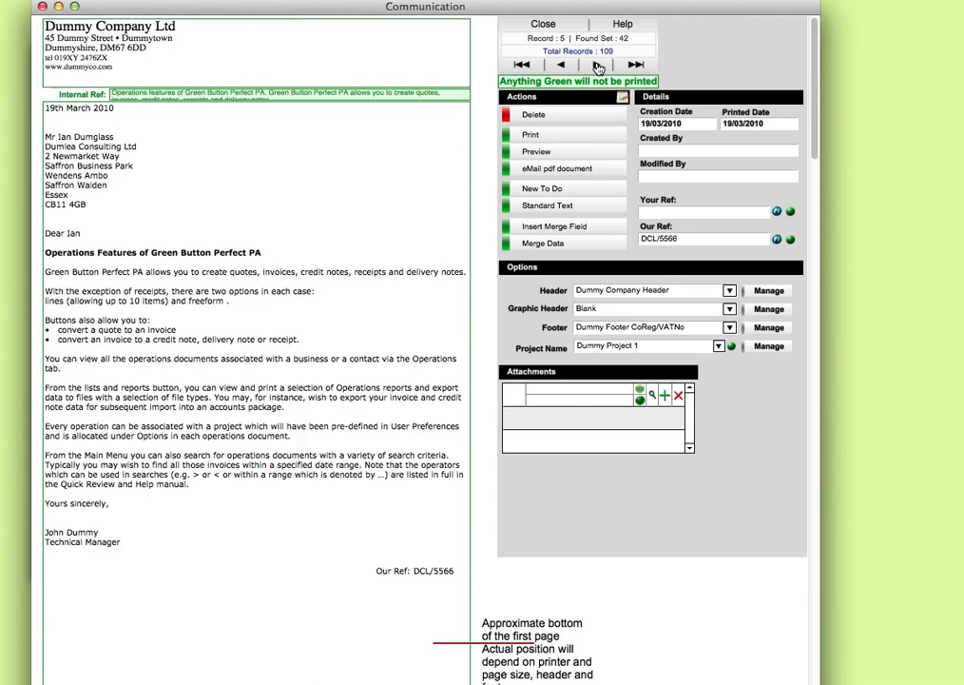
click(598, 65)
click(597, 65)
click(597, 65)
click(597, 64)
click(597, 65)
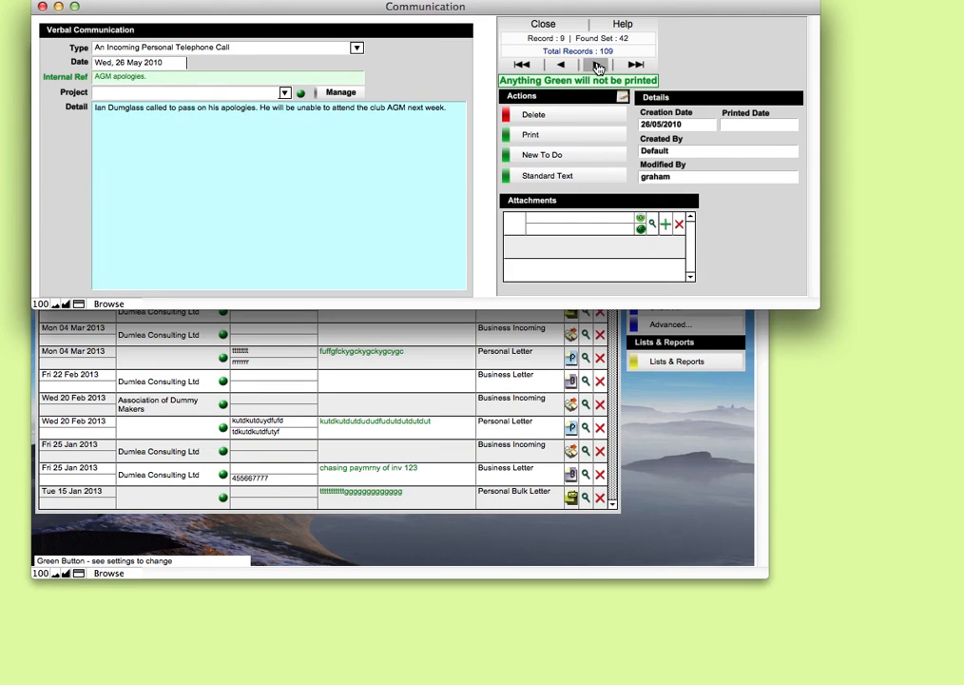
click(598, 65)
click(597, 65)
click(597, 64)
click(597, 65)
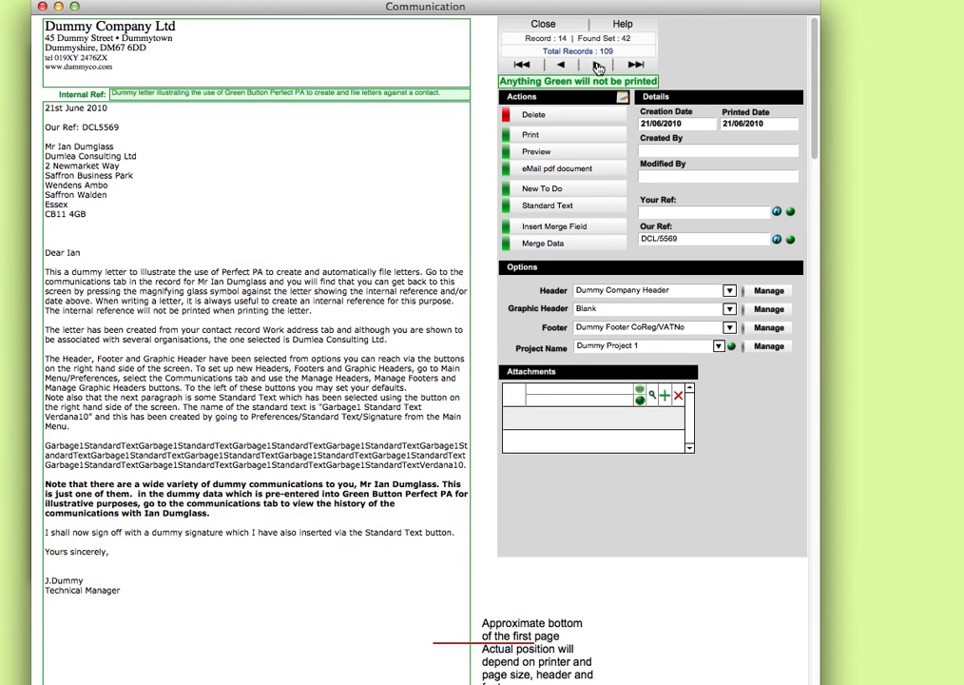
click(597, 65)
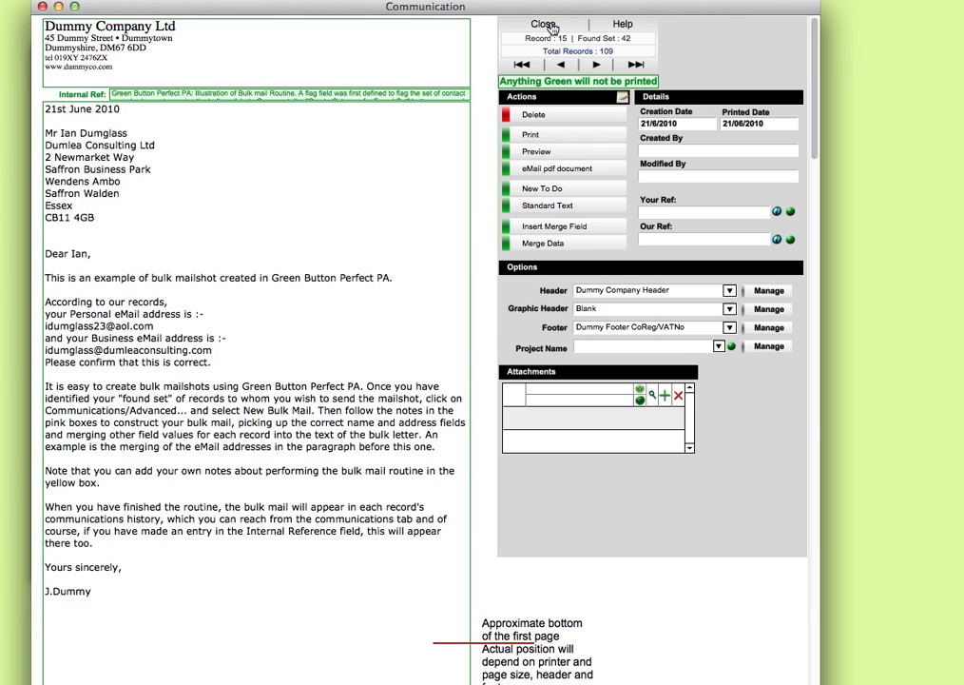
click(545, 25)
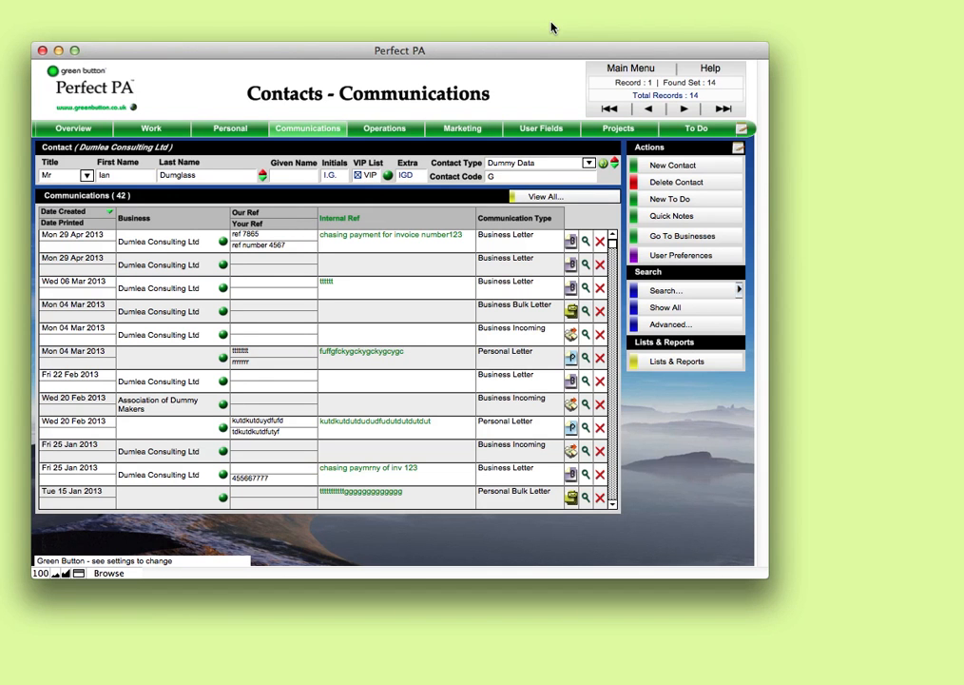